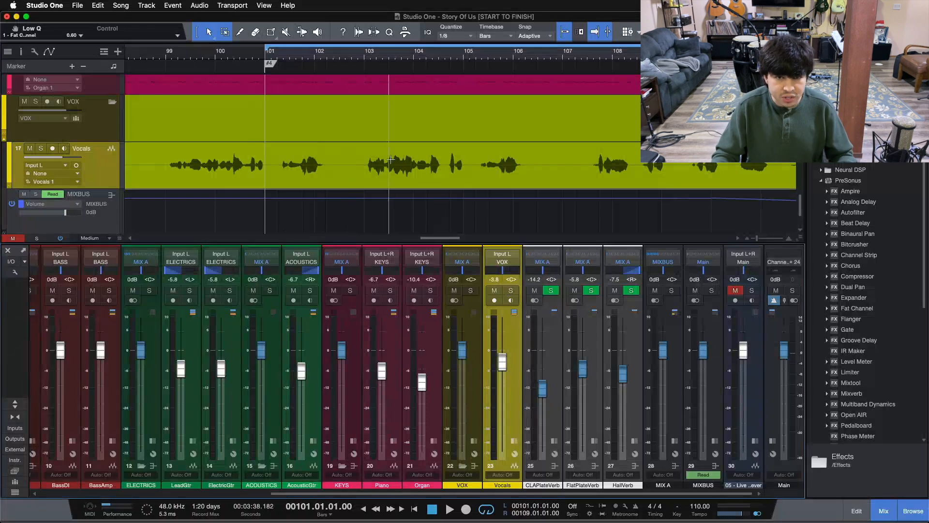
- Expand the Vocals channel, solo it and mute its CLAPlateVerb send while auditioning the song, and stop playback
click(514, 441)
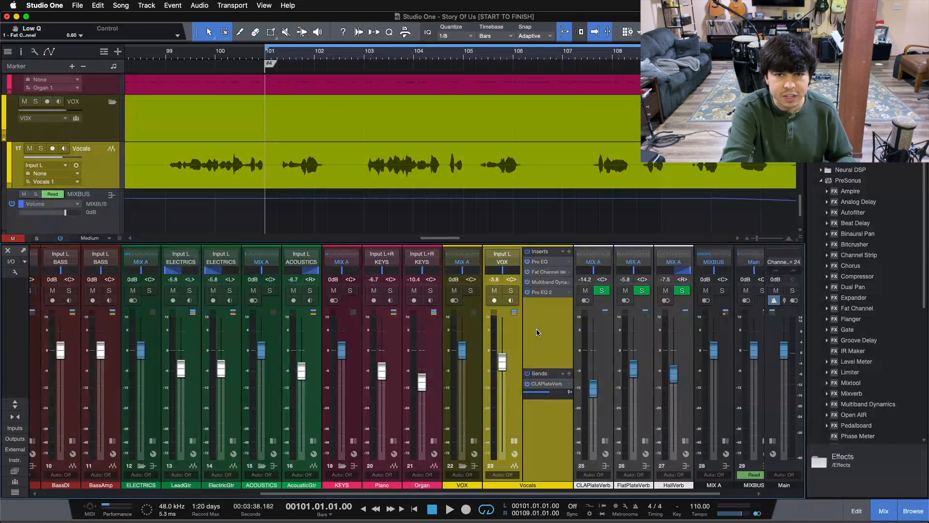
key(space)
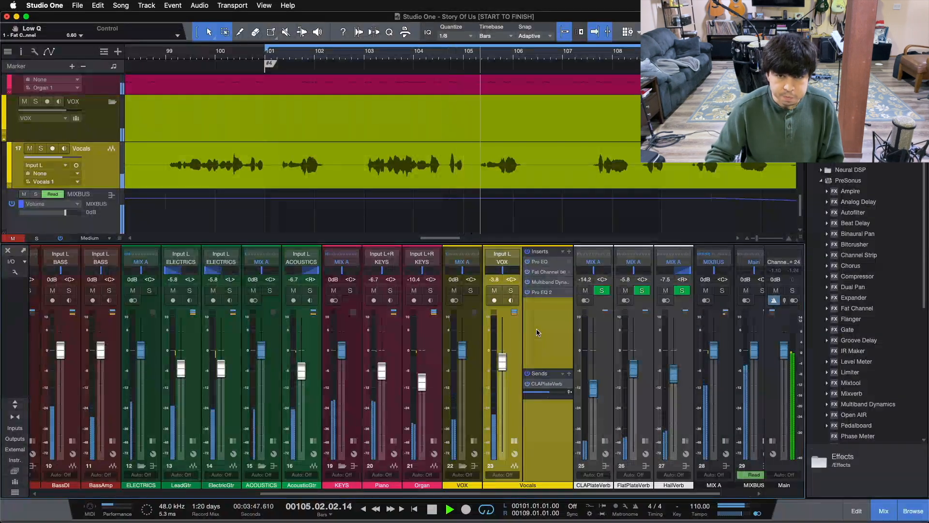
click(515, 292)
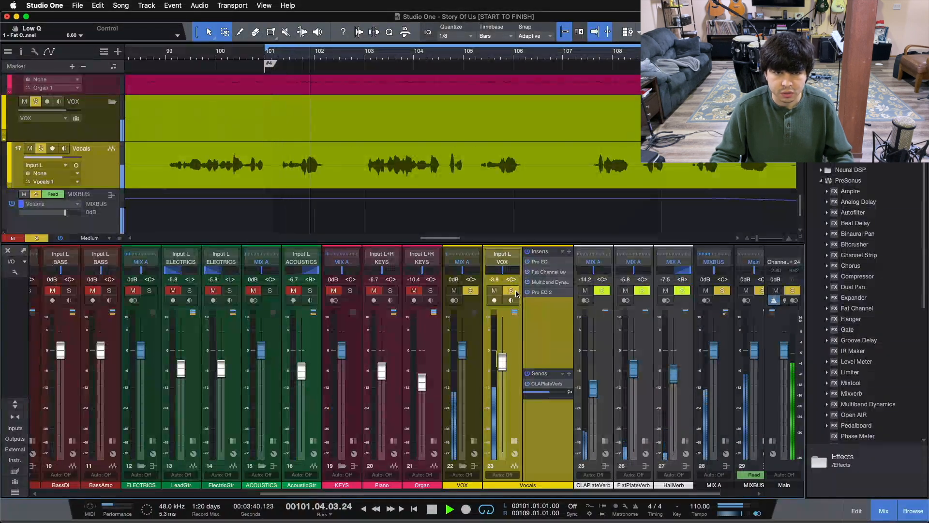
click(528, 384)
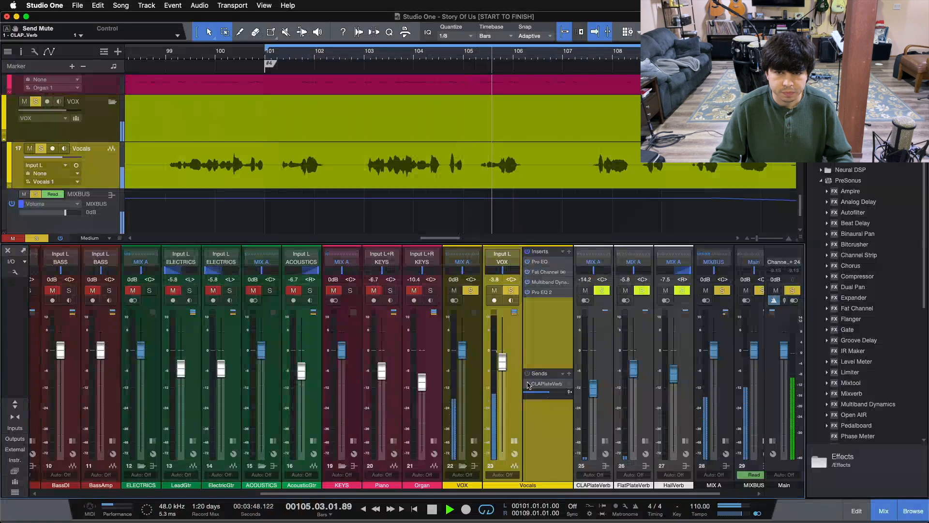
key(space)
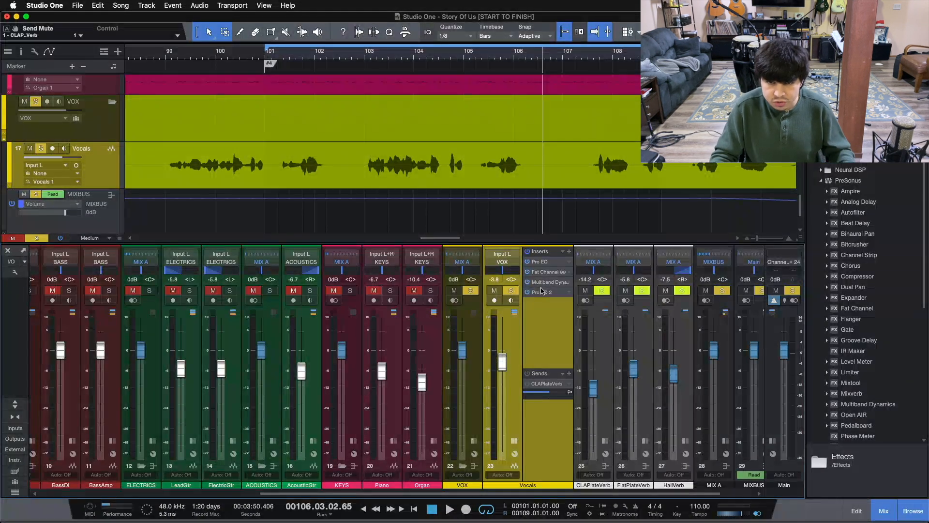
- Set the loop range over the vocal phrase from bar 103 to 106.02 and open the Vocals channel's Multiband Dynamics insert
drag(366, 48, 530, 50)
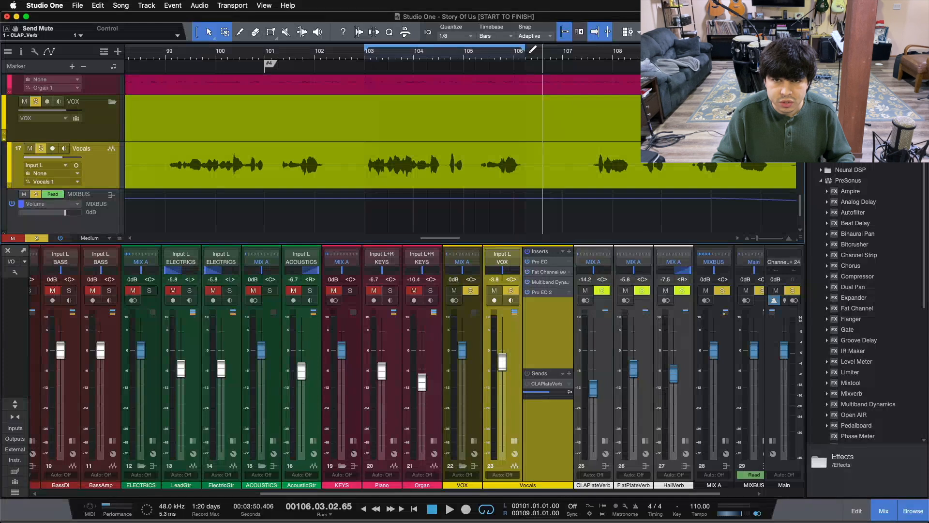
drag(530, 52, 530, 53)
drag(474, 54, 488, 66)
click(541, 284)
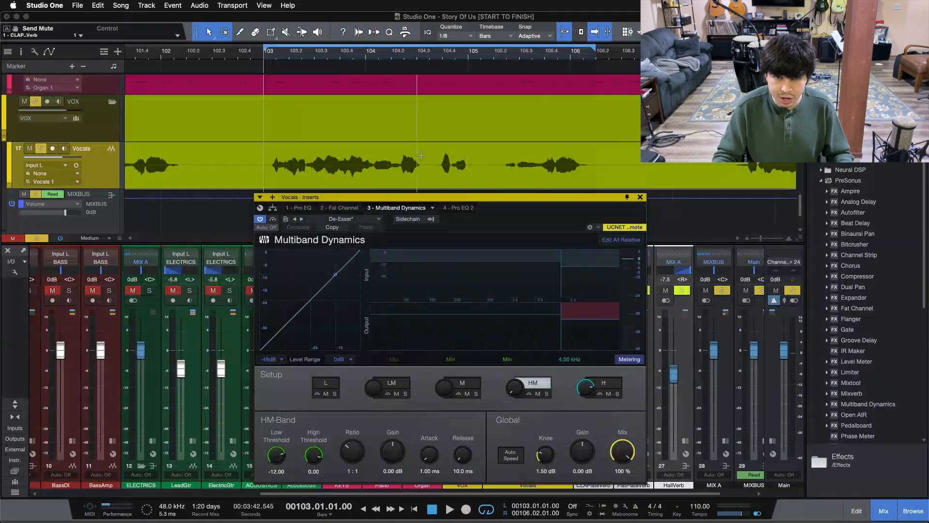
- Play the looped vocal phrase and compare Multiband Dynamics bypassed and active
key(space)
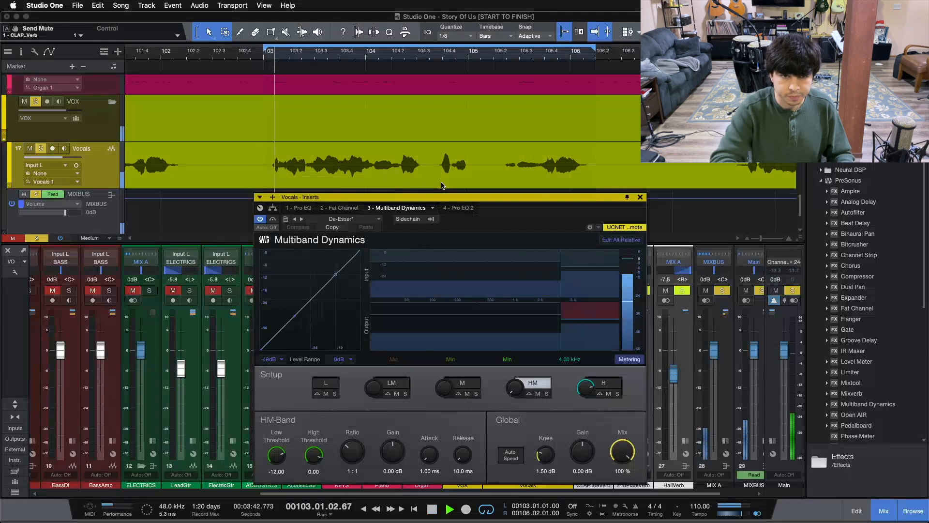
click(273, 221)
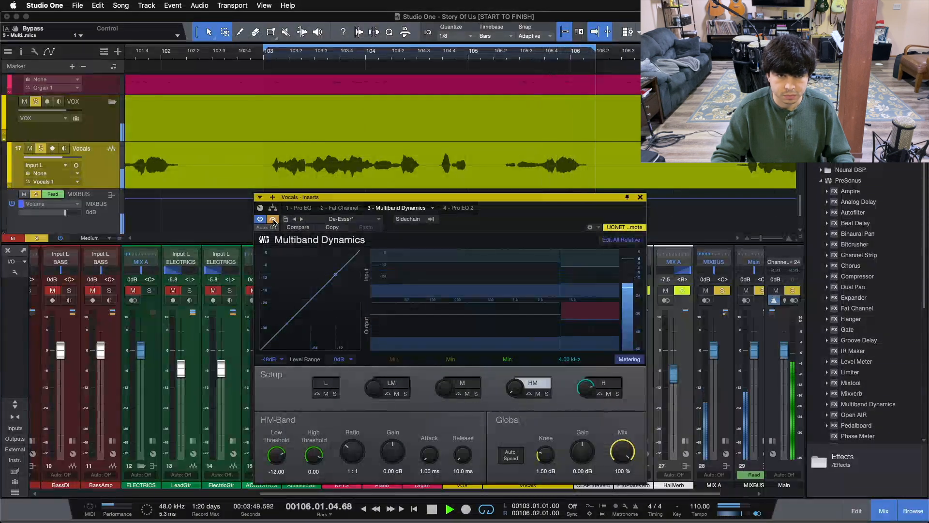
click(273, 219)
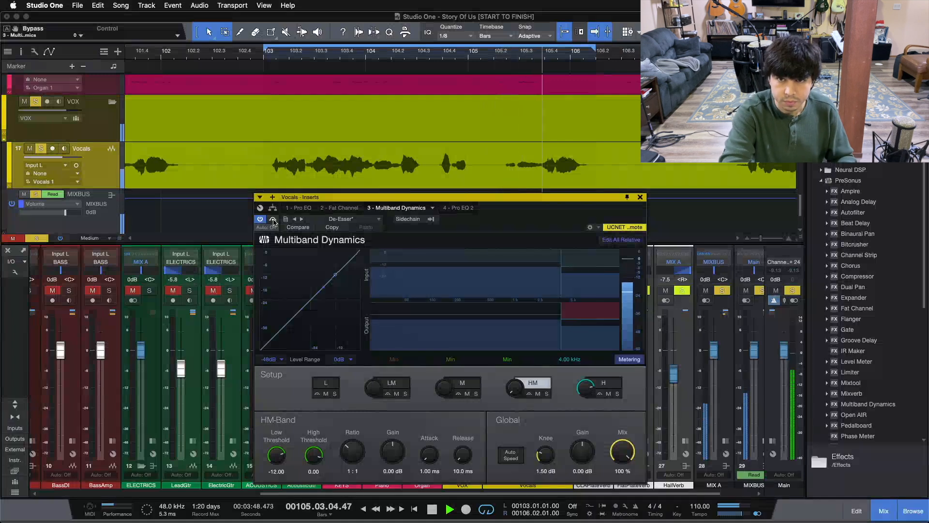
key(space)
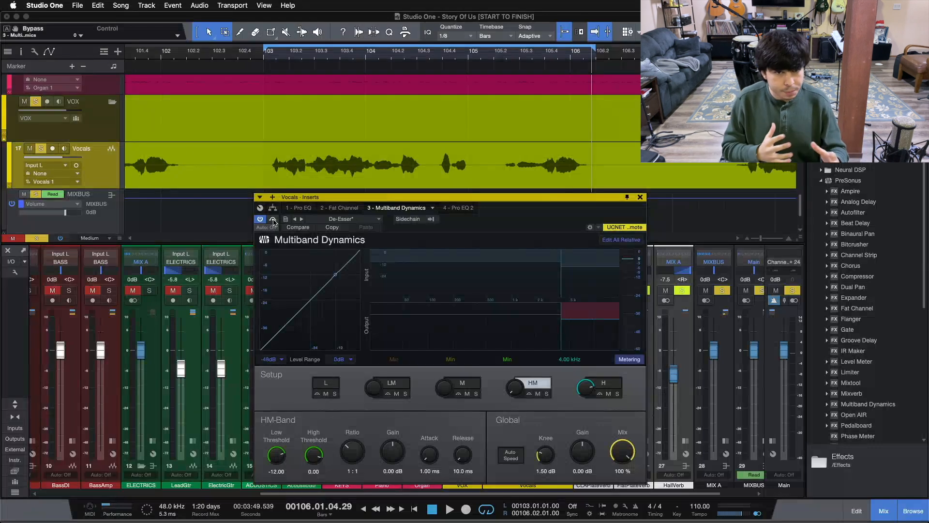
- Examine the vocal's Pro EQ settings and the H and HM band settings in Multiband Dynamics
click(299, 208)
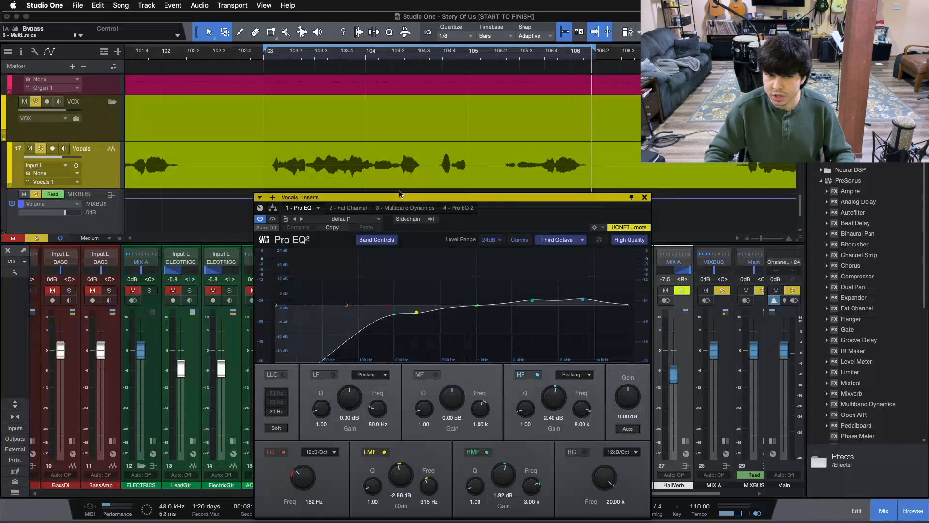
click(407, 208)
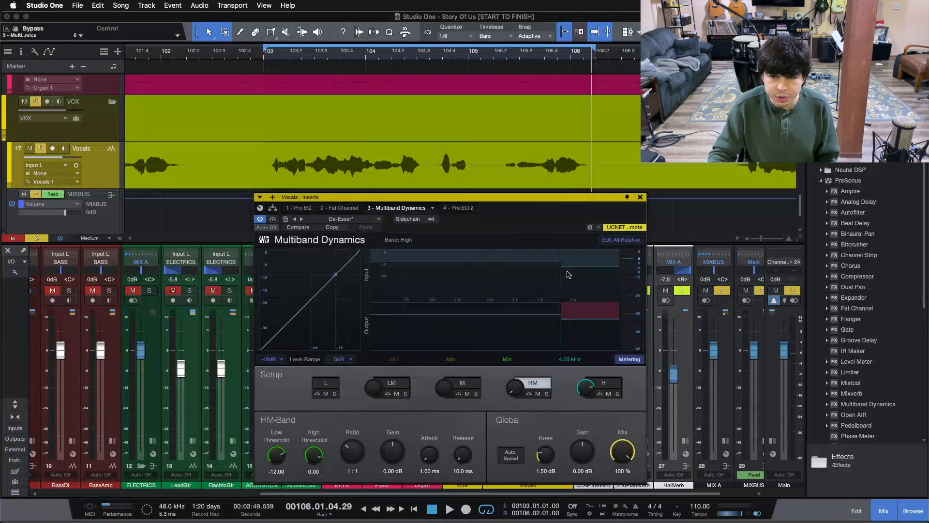
click(606, 383)
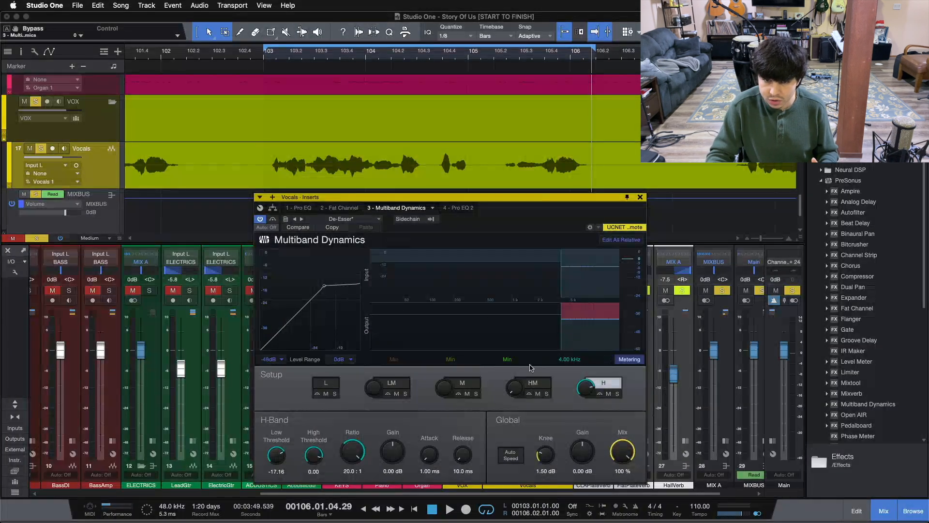
click(534, 382)
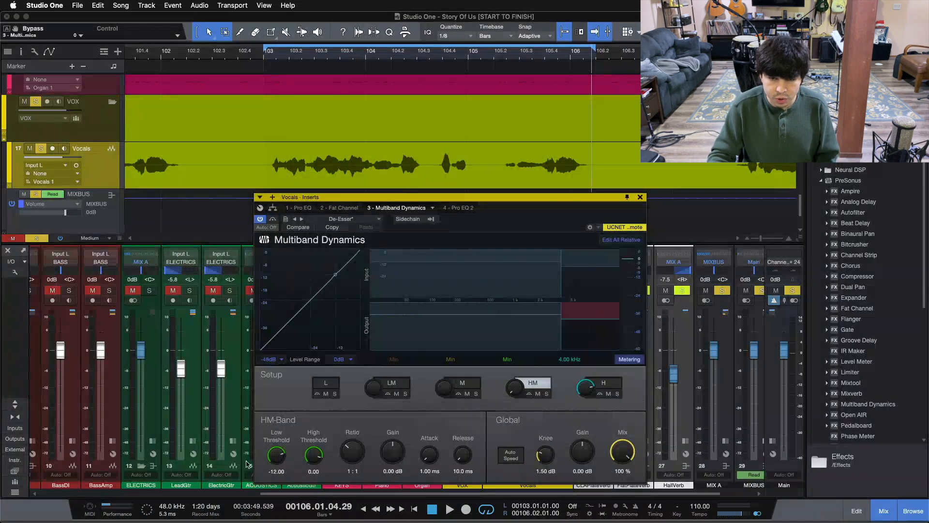
click(613, 383)
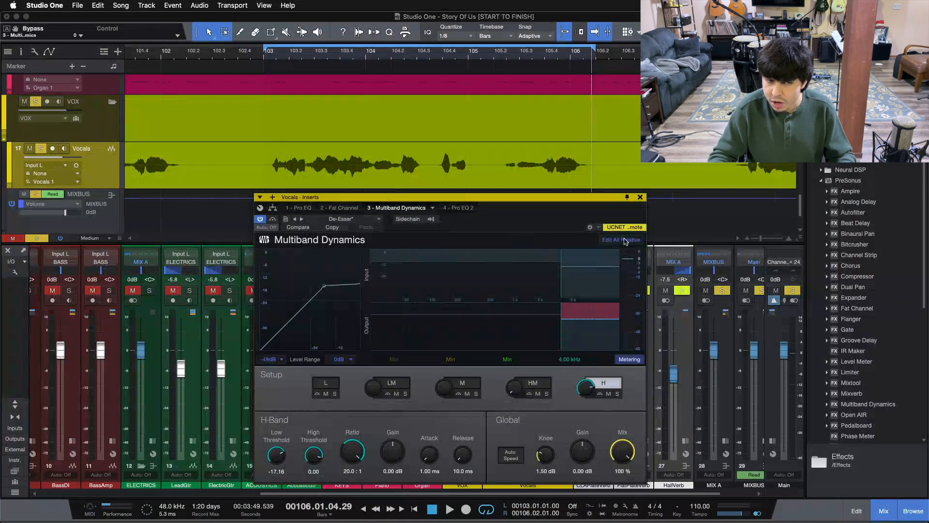
- Audition the looped phrase with the de-esser bypassed, re-enable it for comparison and stop playback
click(266, 222)
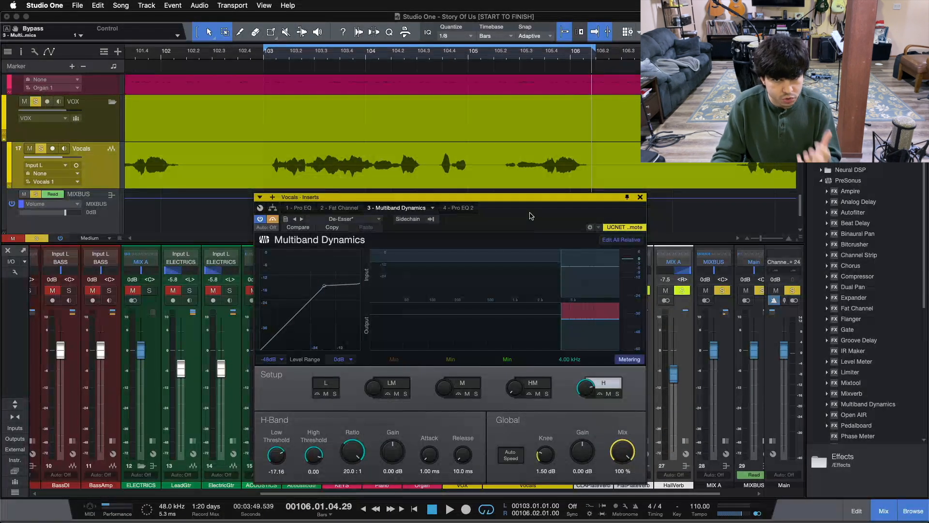
key(space)
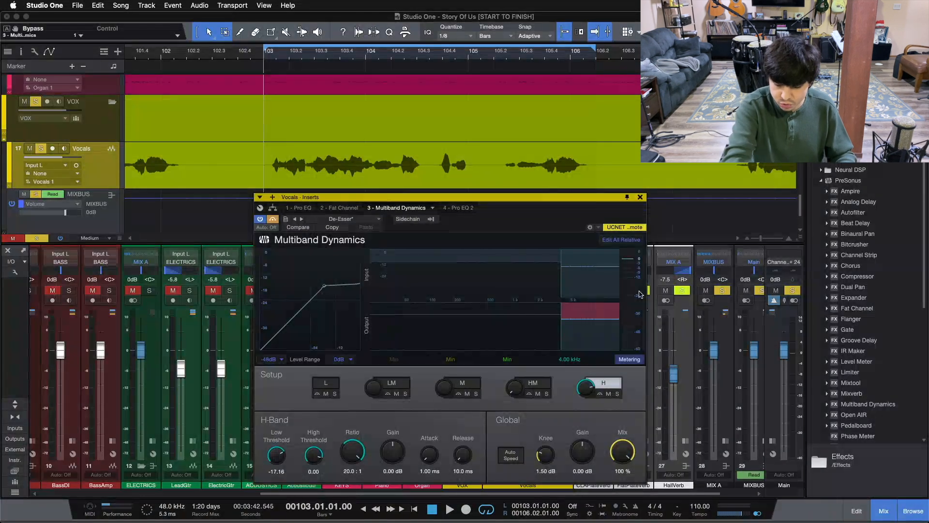
key(space)
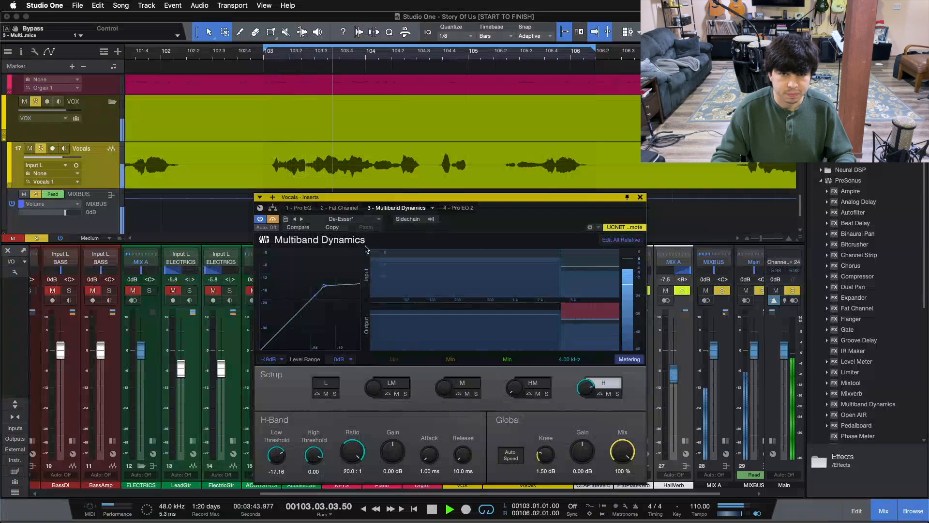
click(273, 219)
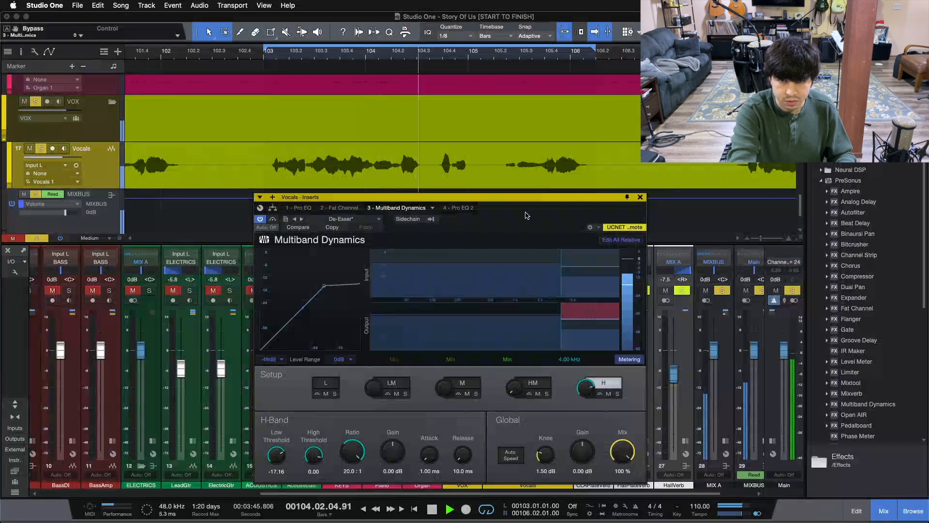
key(space)
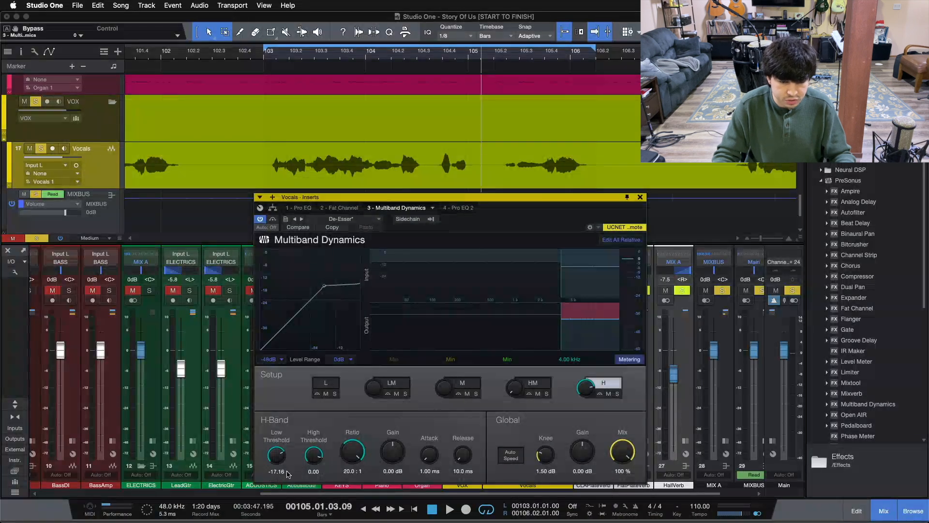
- Lower the H band's Low Threshold to -24.72 dB while the soloed vocal loop plays
key(space)
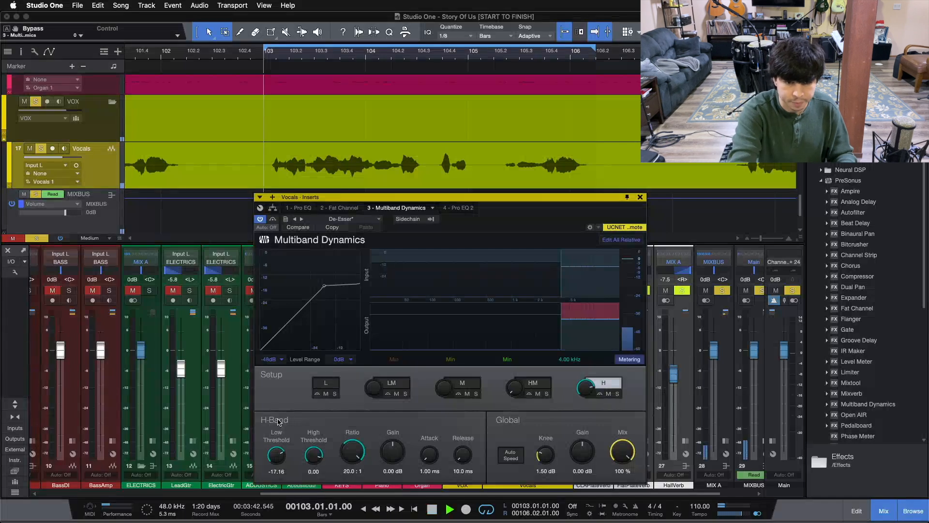
drag(274, 451, 275, 455)
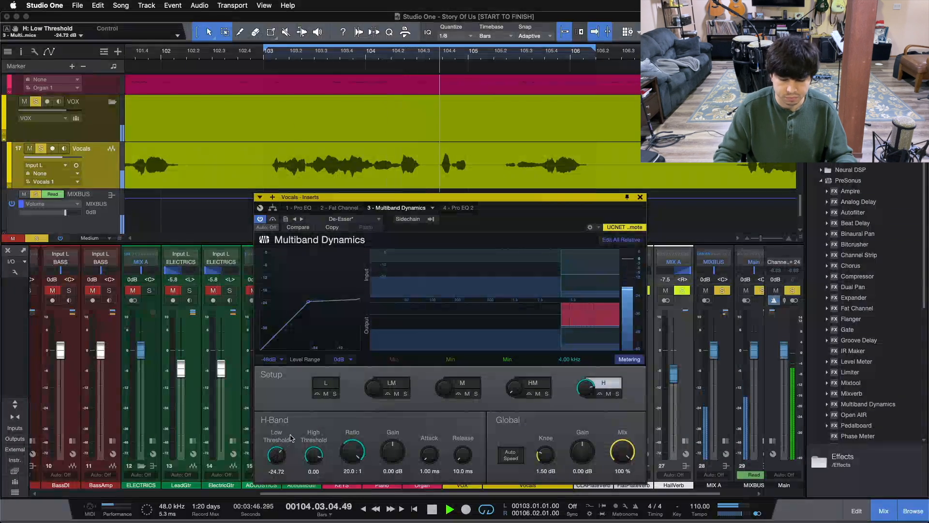
key(space)
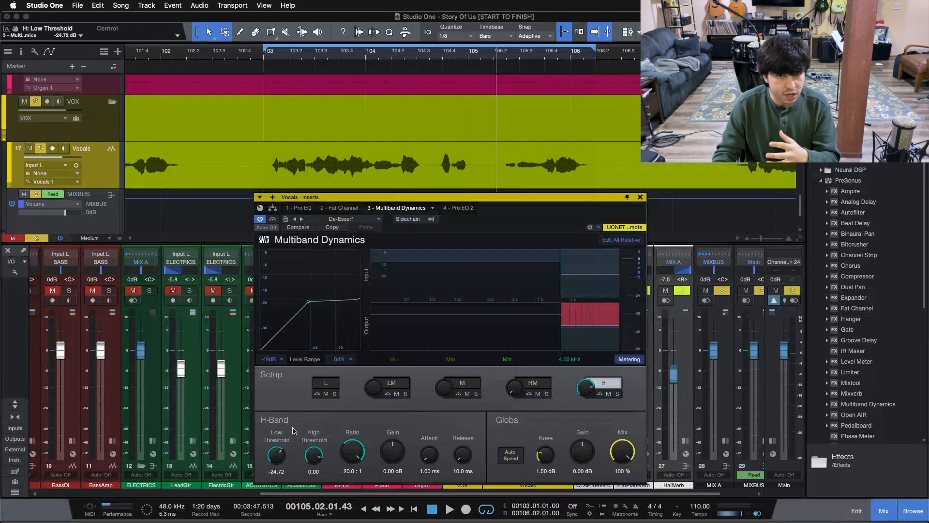
- Unsolo the vocals, play from the bar 101 marker with looping off, and lower the H band's Low Threshold to -25.80 dB
drag(265, 53, 278, 48)
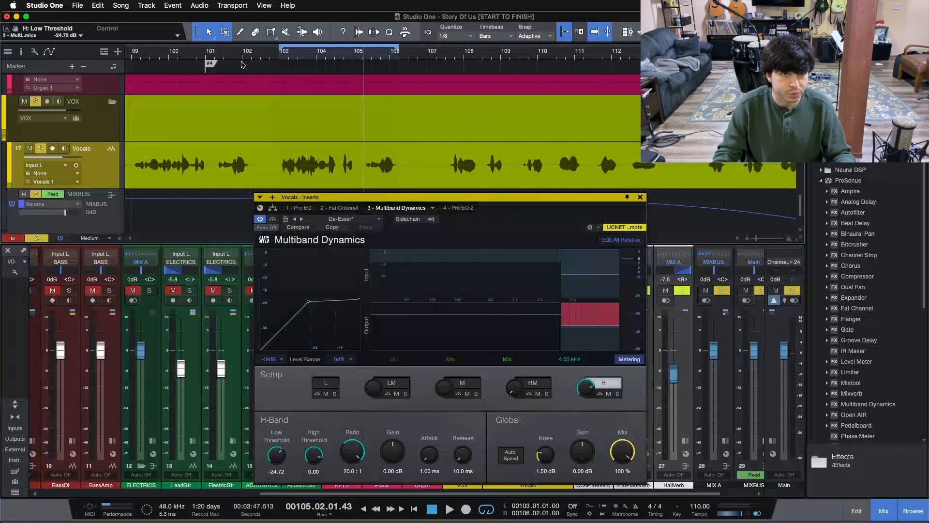
click(209, 63)
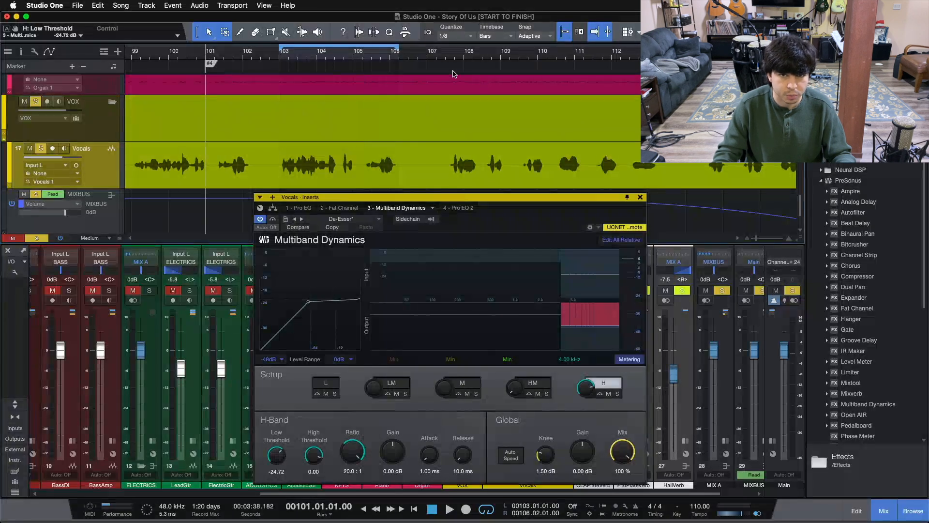
click(396, 48)
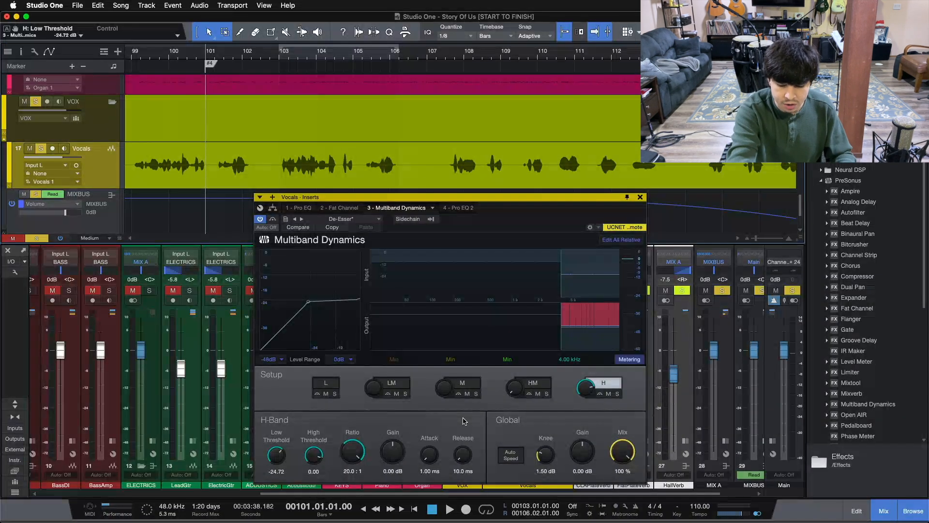
key(space)
key(s)
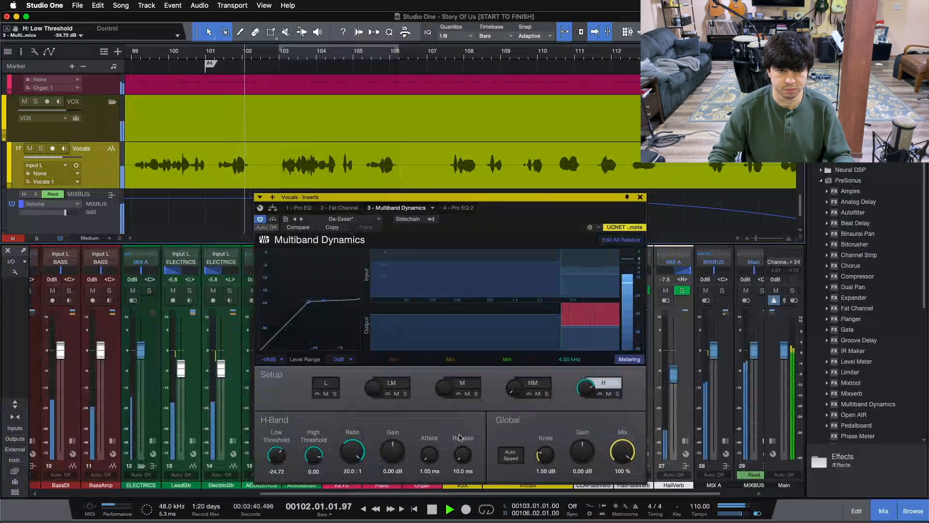
scroll(276, 453, down, 3)
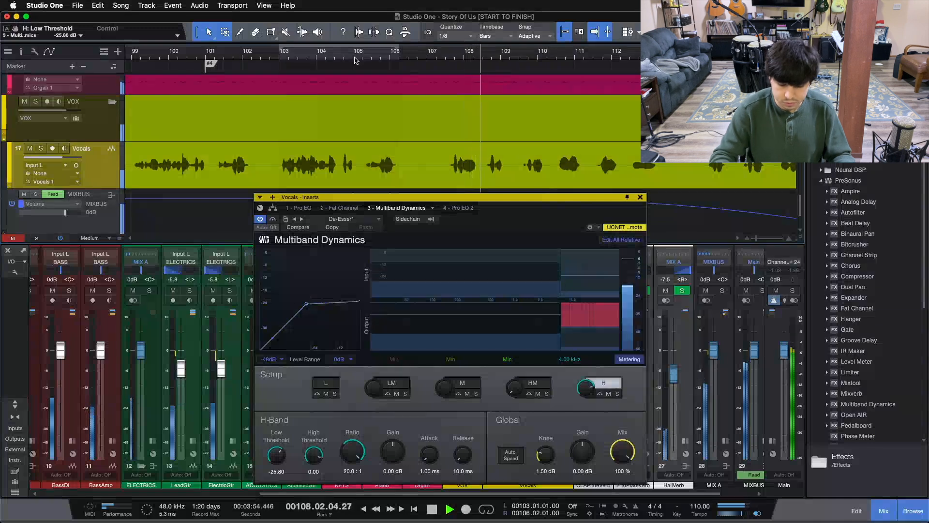
- Set the loop range from bar 101 to bar 109, turn looping on and play the full mix from the loop start
key(space)
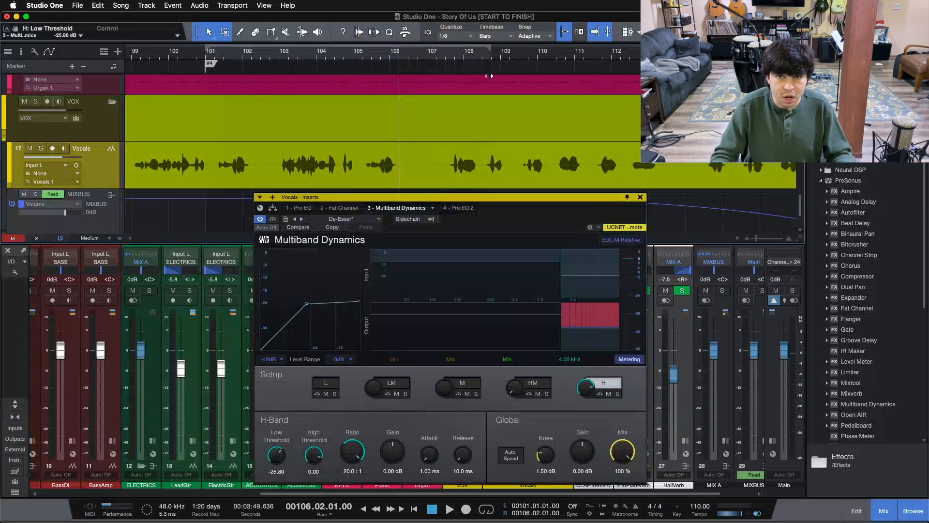
drag(501, 77, 500, 76)
key(/)
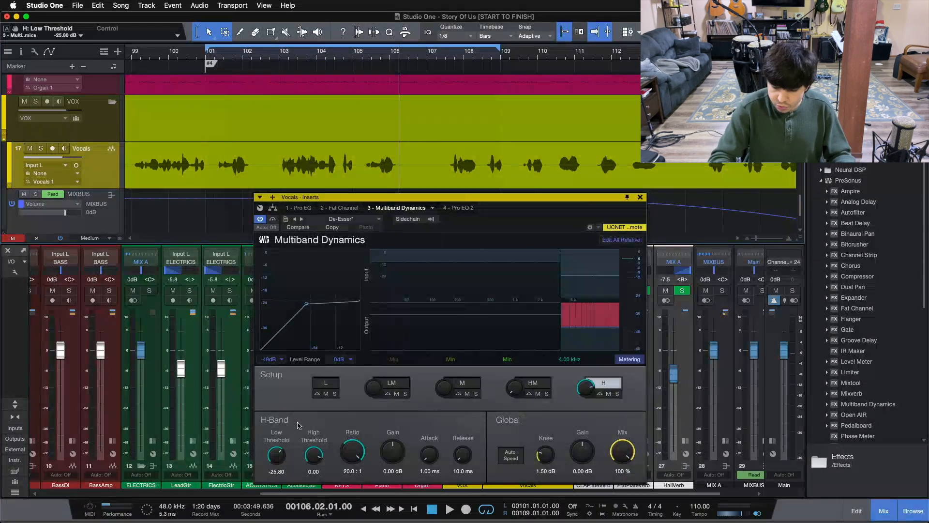
key(space)
key(KP_1)
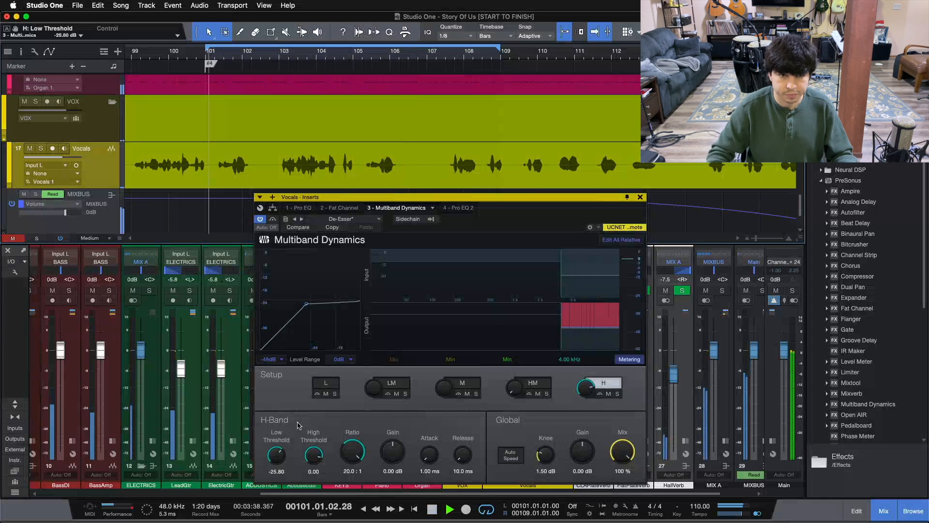
- Raise the H band's Low Threshold to -18.24 dB while the full mix plays
scroll(280, 458, up, 3)
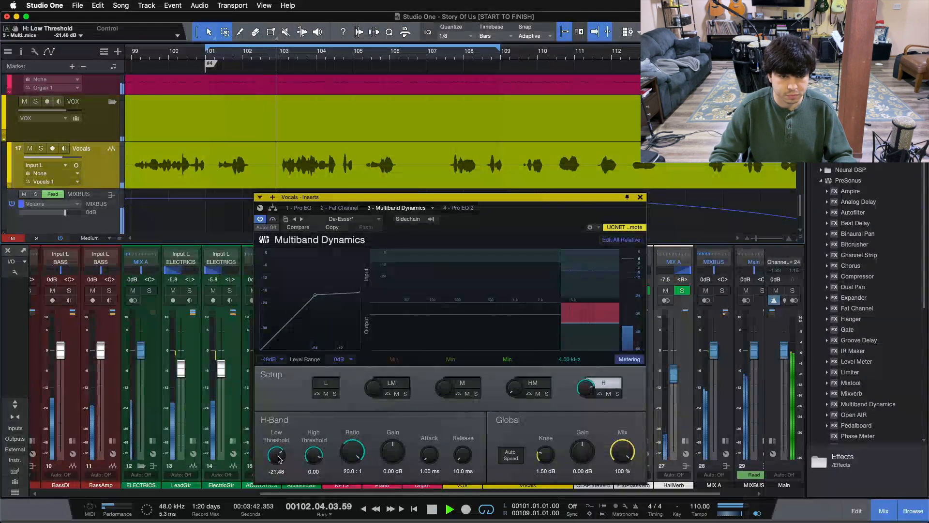
scroll(279, 458, up, 1)
scroll(279, 457, up, 2)
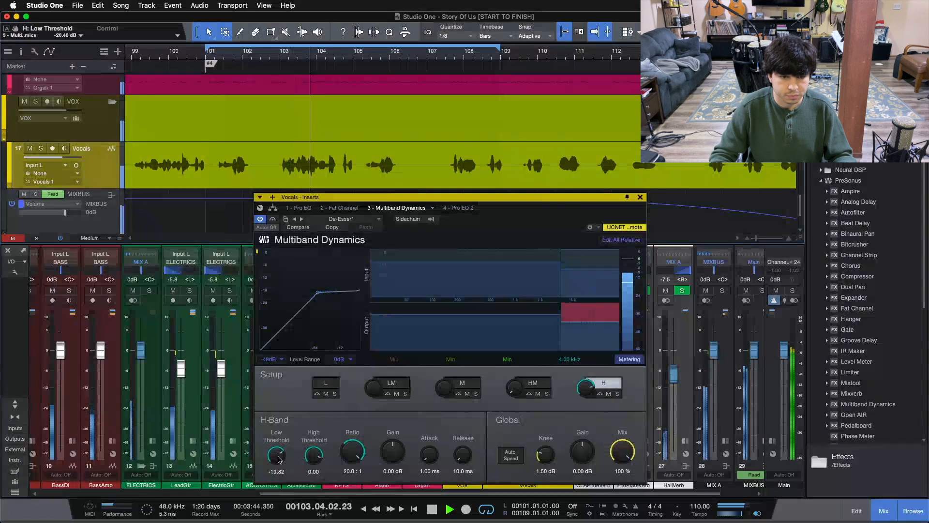
scroll(278, 458, up, 1)
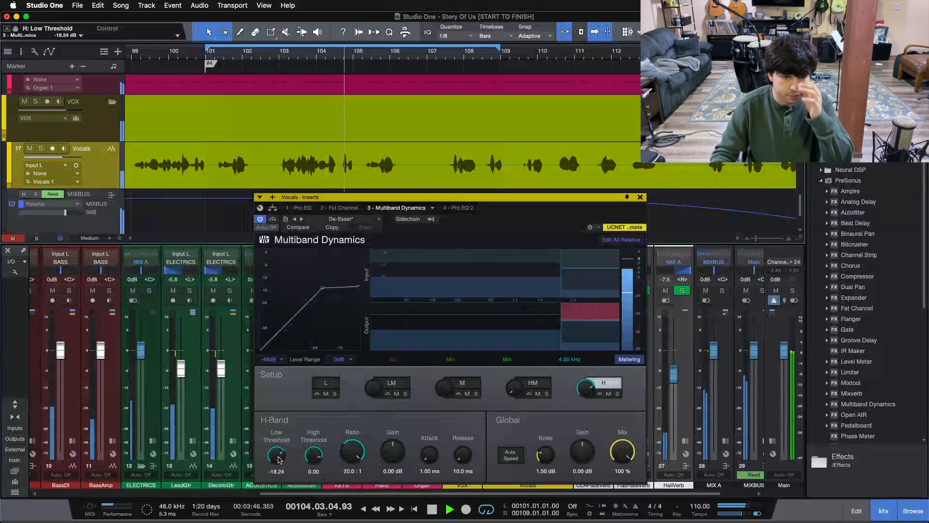
- Raise the H band's Low Threshold to -17.16 dB while the full mix loops, and stop playback
scroll(279, 459, up, 1)
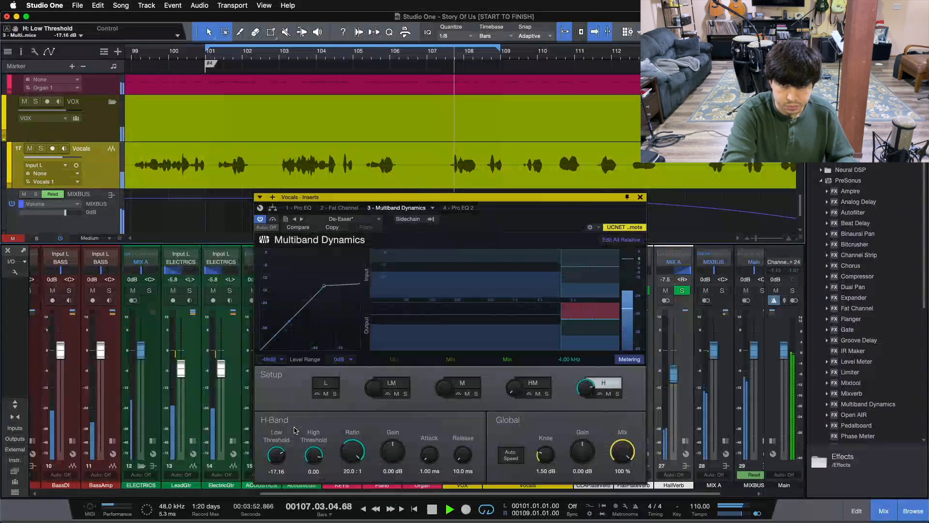
key(space)
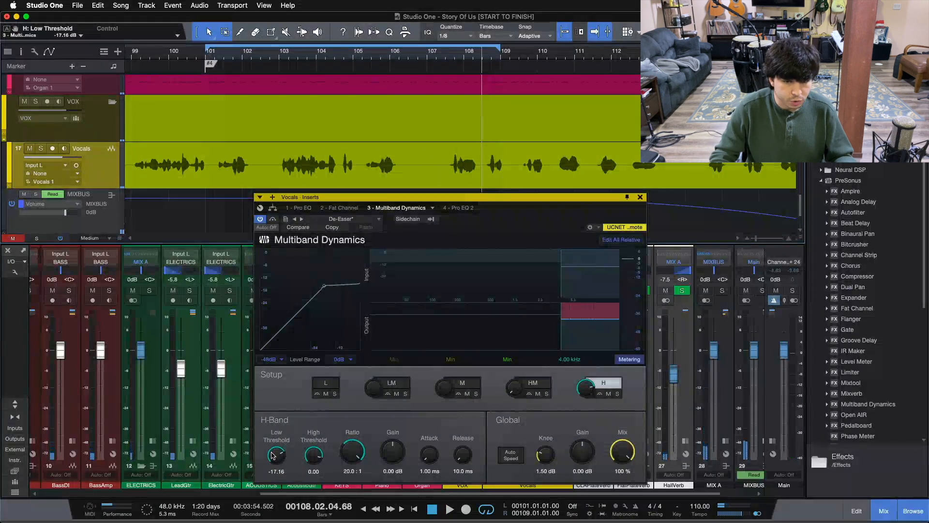
- Reset the H band's Low Threshold to -3.00 dB, and lower it to -13.92 dB while the full mix plays from bar 101
drag(273, 455, 269, 436)
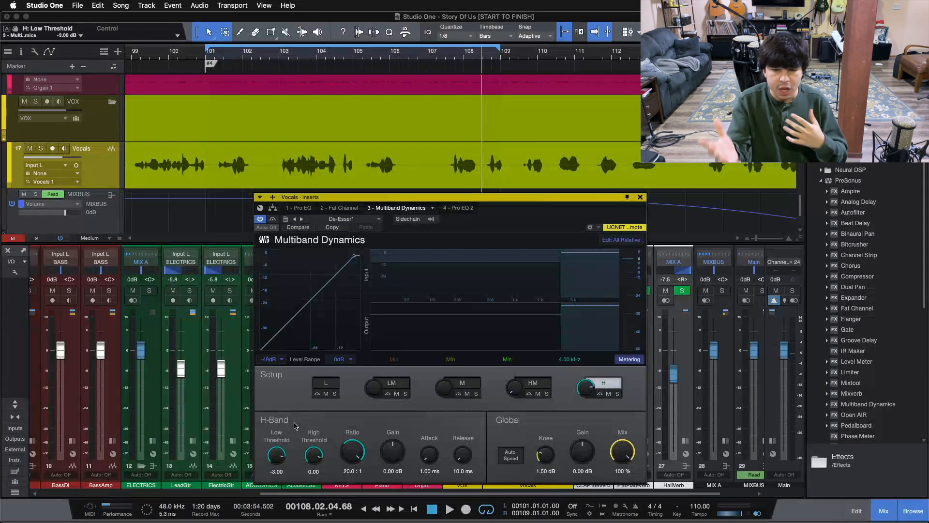
key(KP_1)
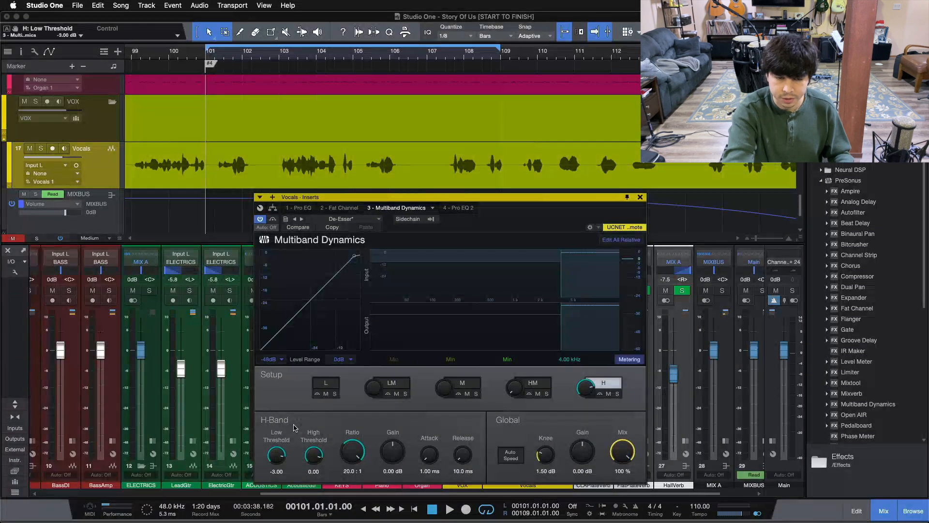
key(space)
scroll(280, 455, down, 5)
scroll(280, 456, down, 5)
scroll(280, 455, down, 7)
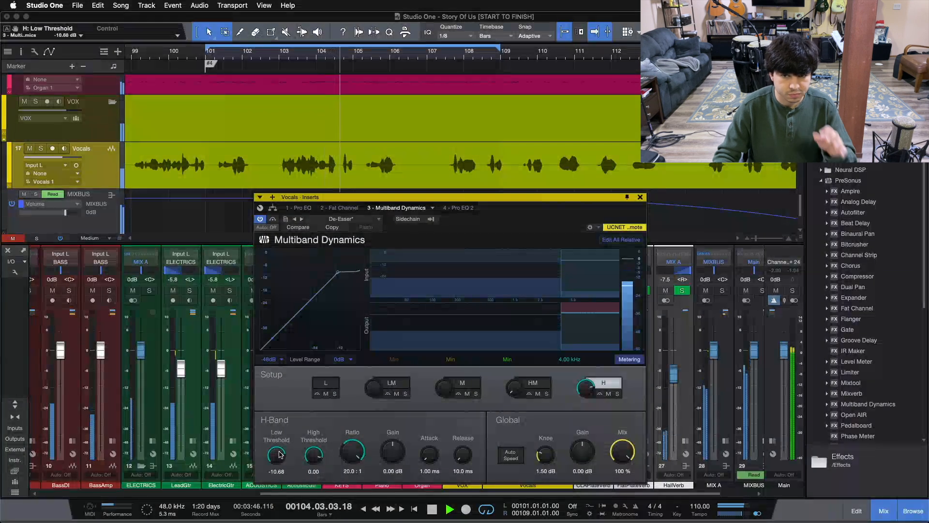
scroll(279, 455, down, 5)
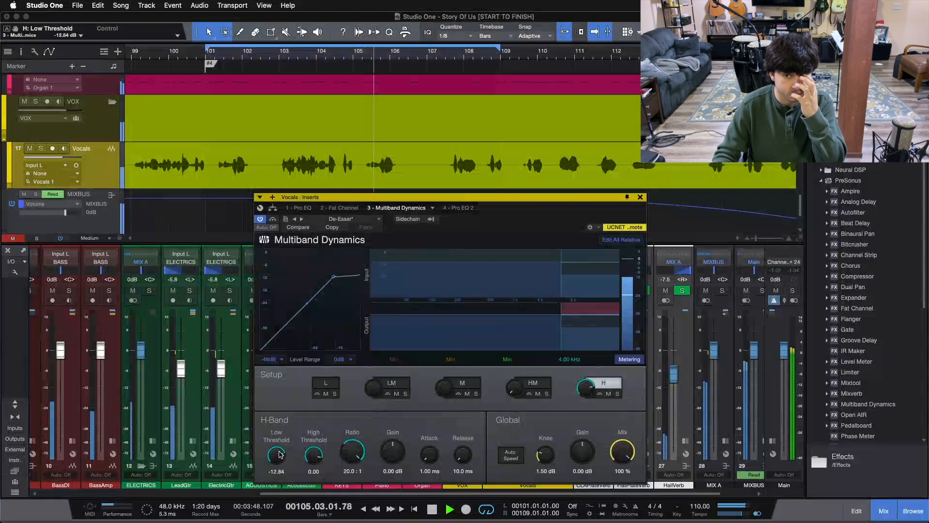
scroll(279, 455, down, 5)
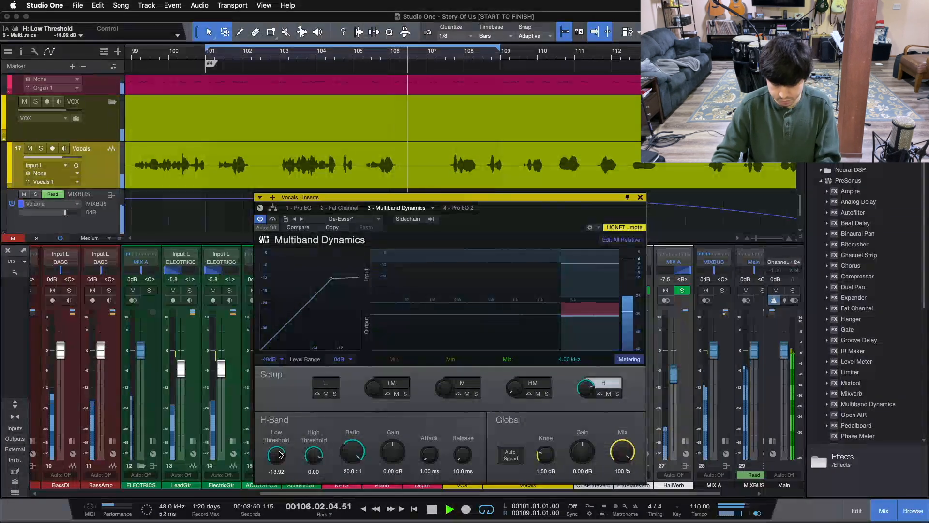
- Replay the full mix from the loop start, lower the H band's Low Threshold to -17.16 dB, and stop playback
key(KP_1)
scroll(280, 455, down, 2)
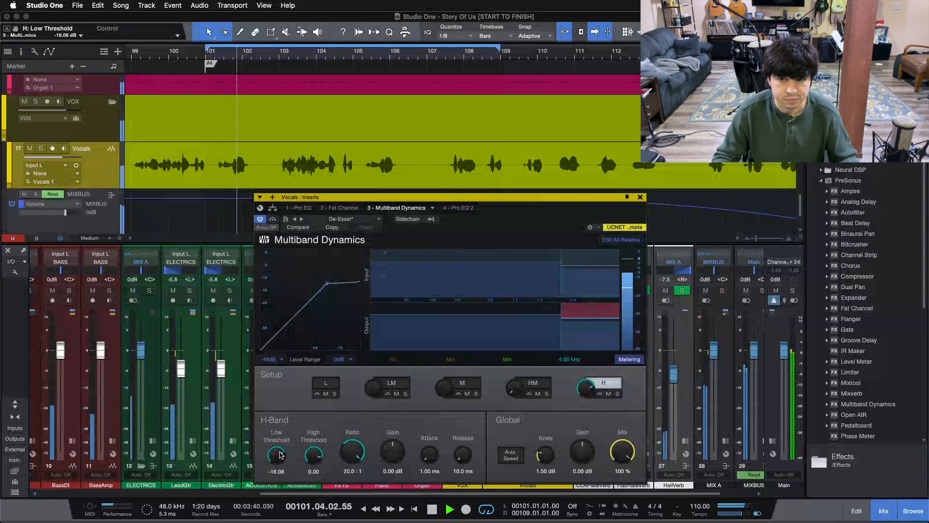
scroll(280, 454, down, 2)
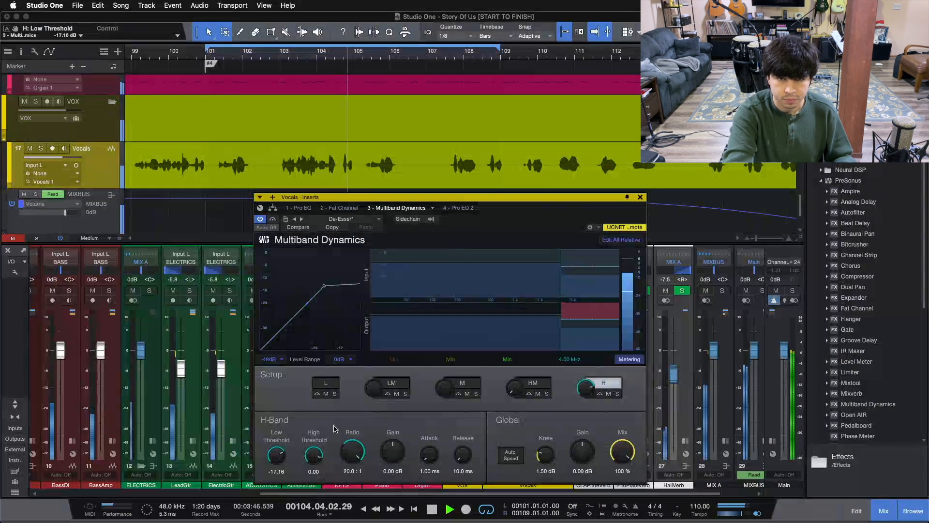
key(space)
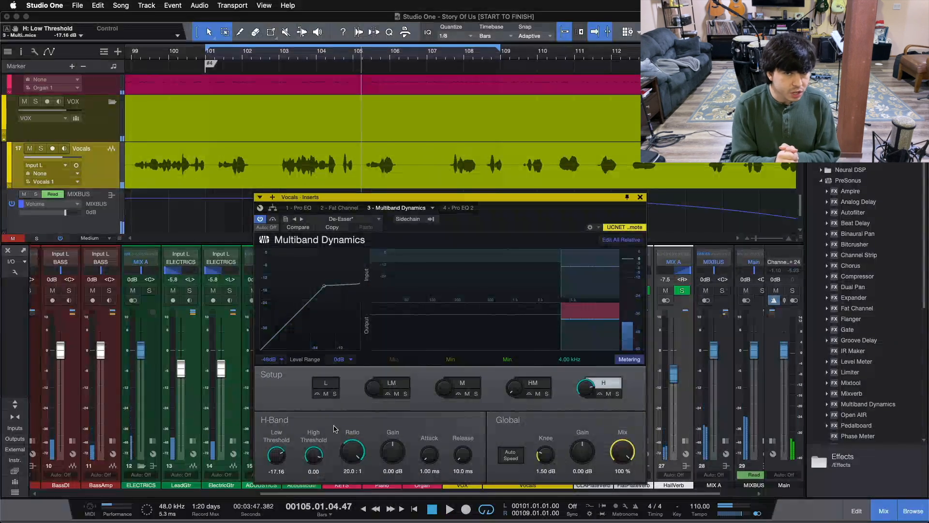